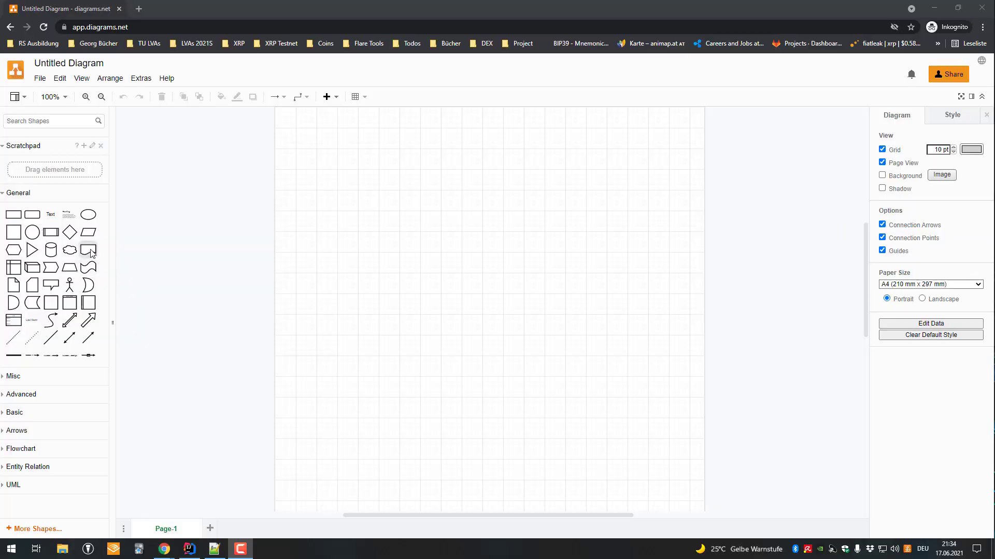
Step: Insert a rectangle near the top of the page labelled 'Ledger Nano S'
left_click(14, 215)
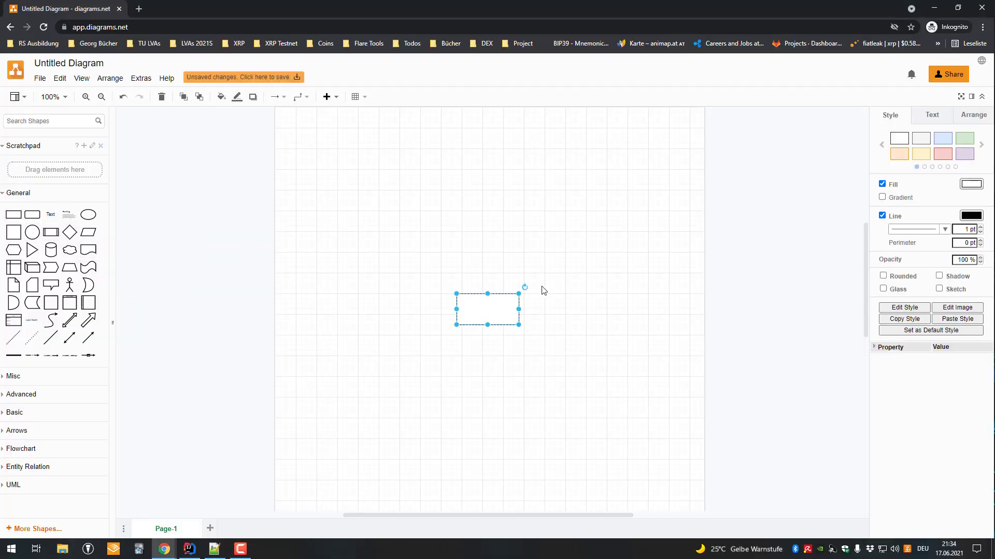
left_click_drag(485, 295, 468, 160)
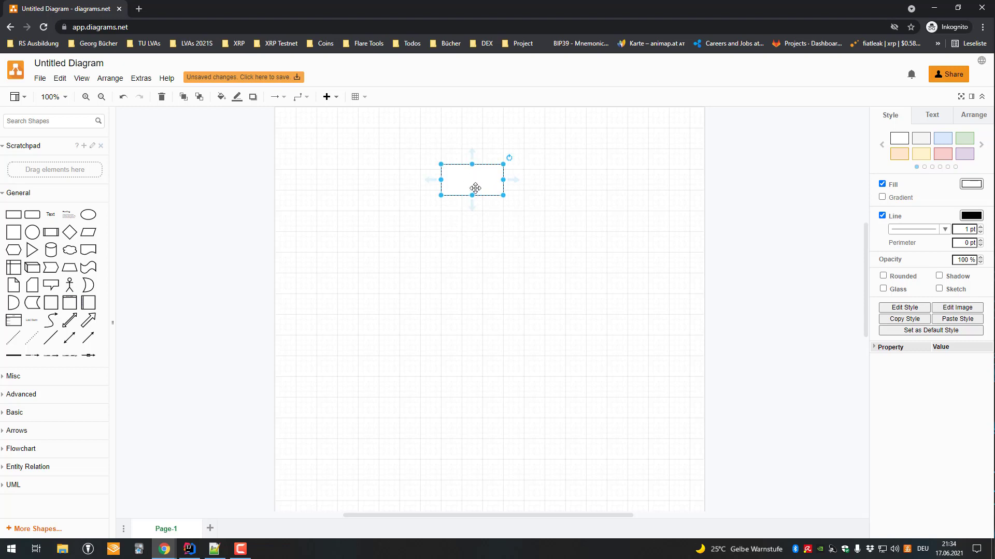
double_click(475, 177)
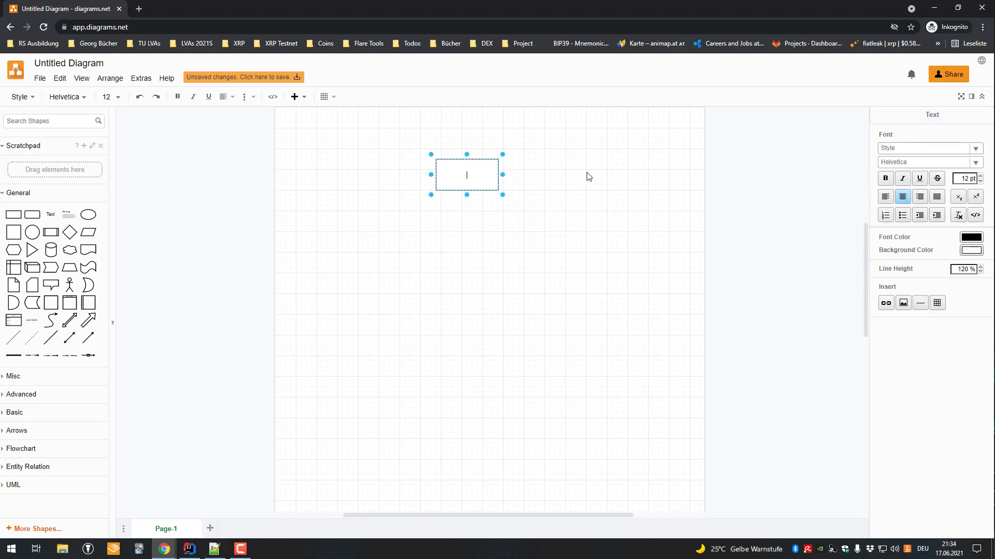
type("XRP Ledger")
key("ctrl+a")
type("Ledger Nano S")
left_click(543, 180)
Step: Move the Ledger Nano S box higher and give it a peach fill with an orange outline
left_click_drag(469, 174, 466, 158)
left_click(898, 154)
left_click(533, 190)
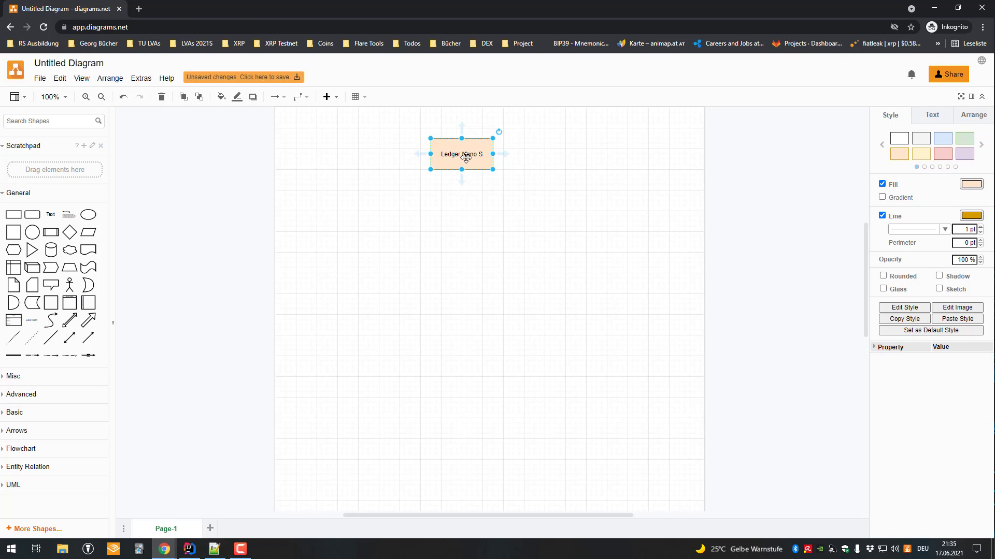
Step: Add a purple rectangle labelled 'xUMM App' below and left of Ledger Nano S
left_click(14, 214)
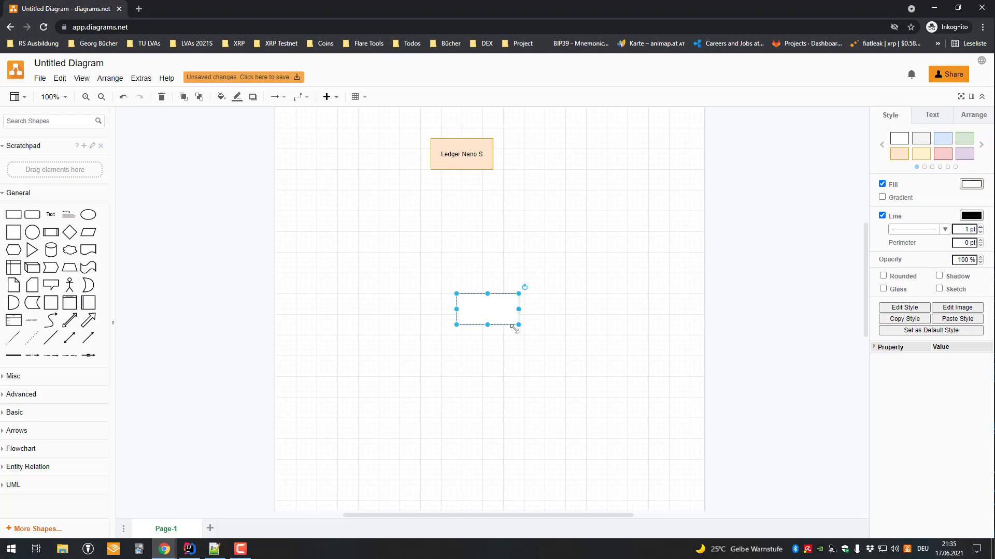
left_click_drag(497, 318, 346, 248)
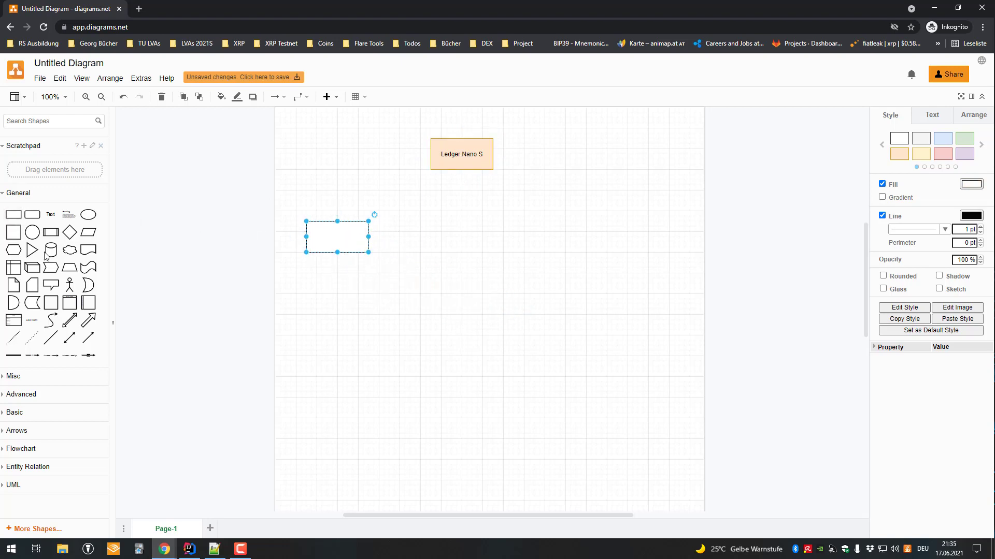
type("x")
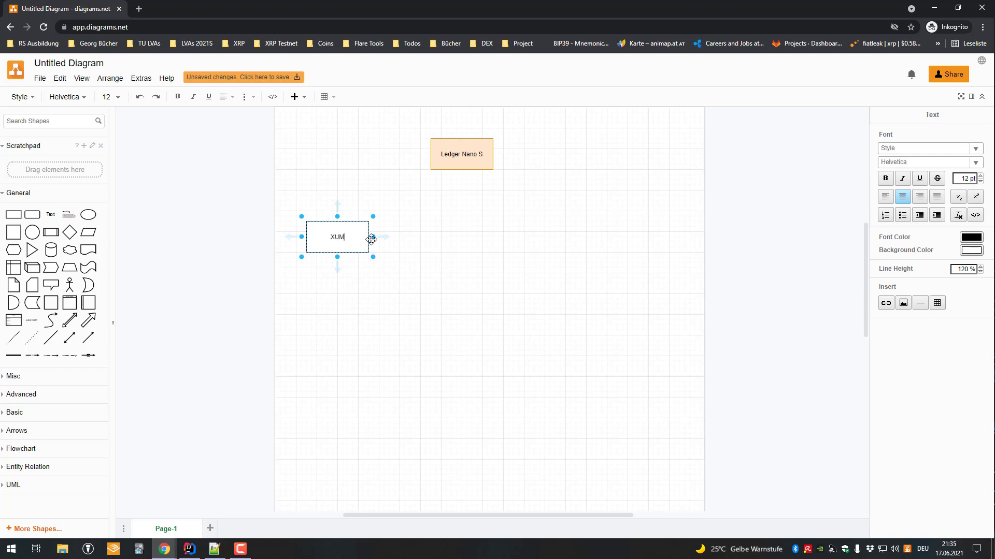
type("UMM App")
left_click(372, 239)
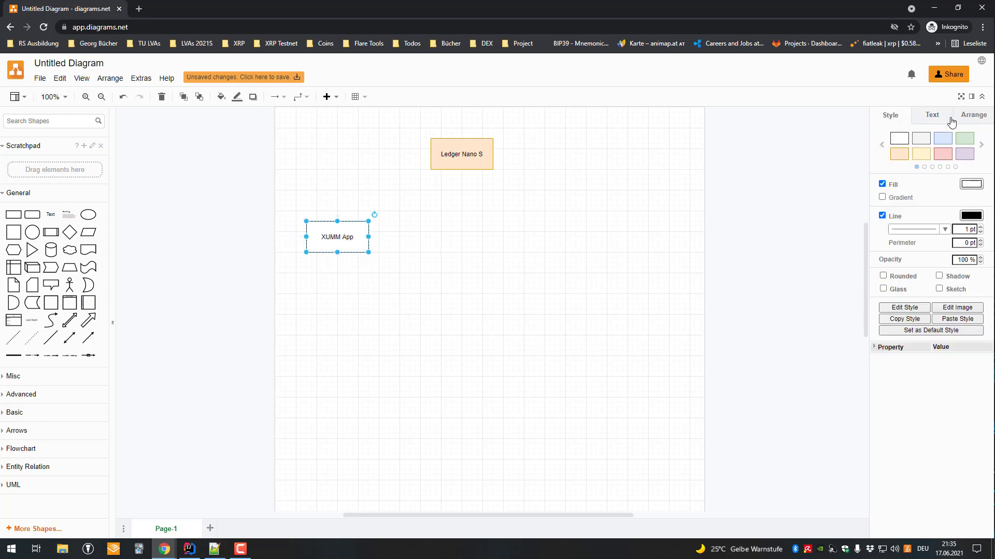
left_click(965, 155)
left_click(526, 248)
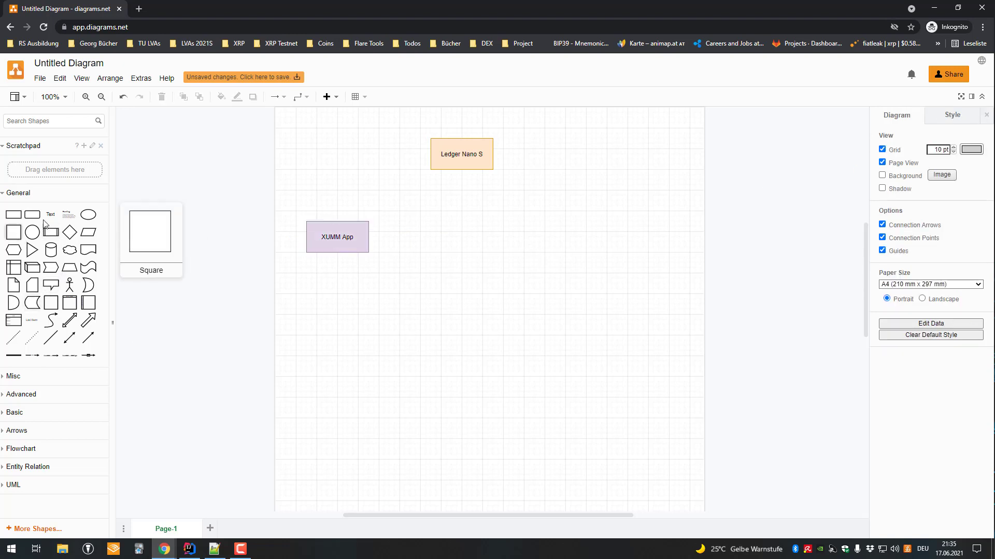
Step: Add a second line 'rDev' to the XUMM App label
double_click(349, 239)
key("End")
key("Return")
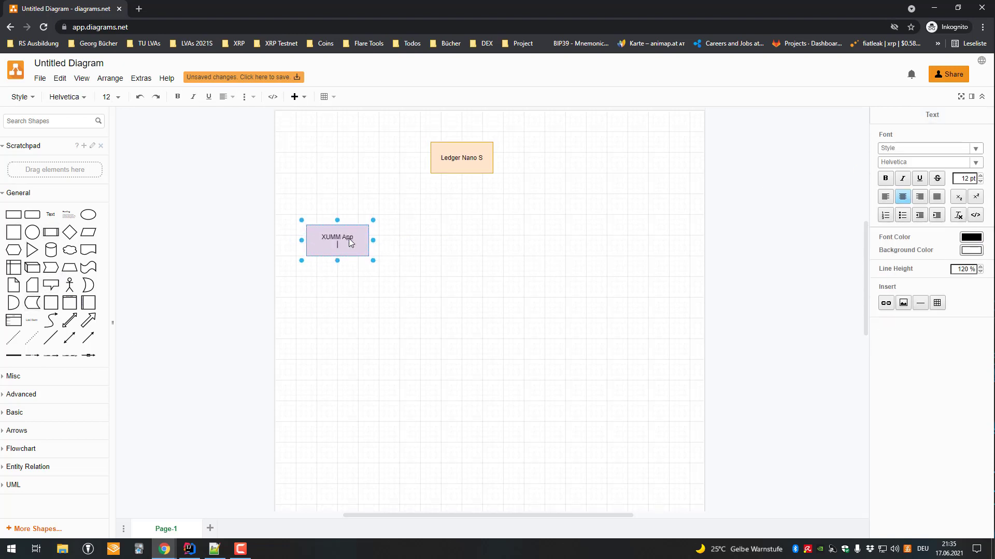
type("rDev")
left_click(373, 231)
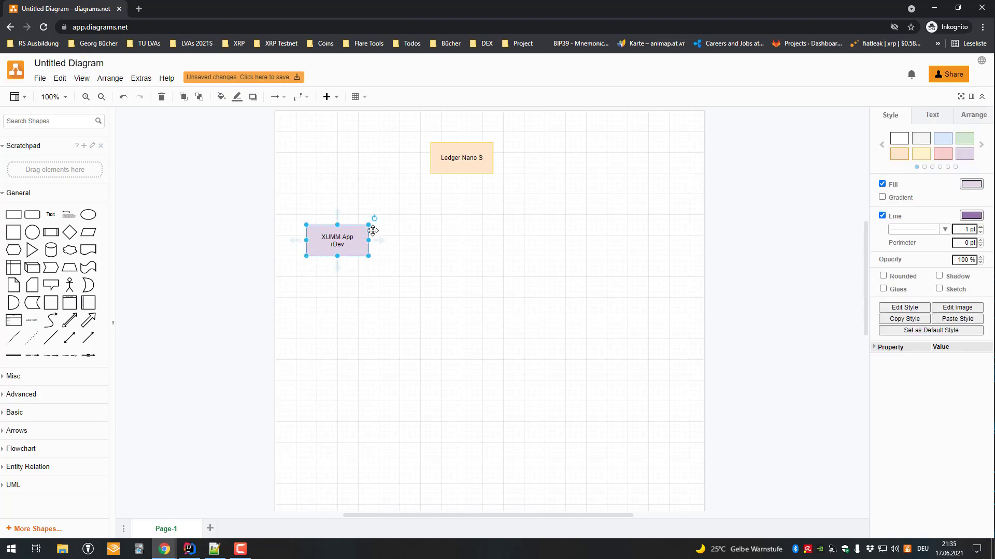
left_click(485, 159)
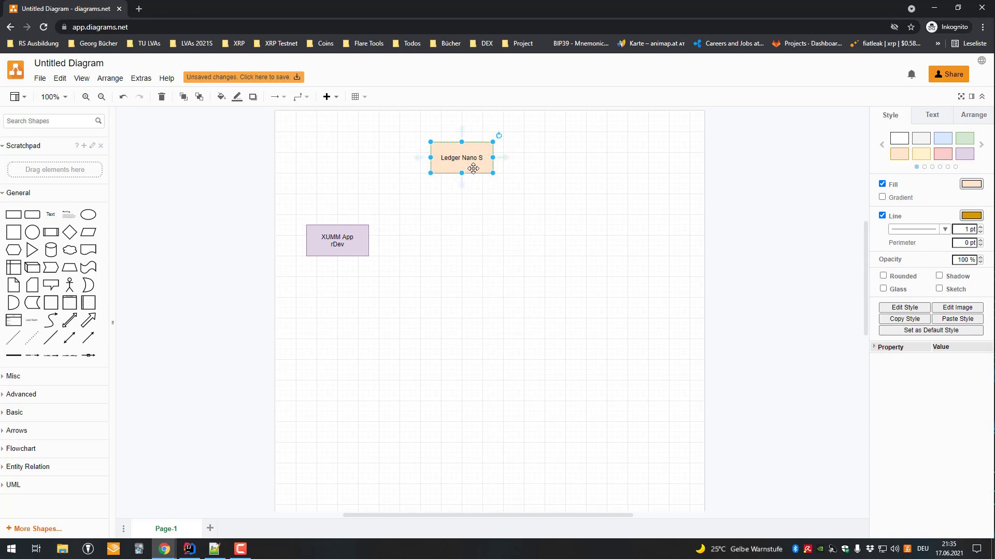
Step: Add 'rtest123' as a second line of the Ledger Nano S label
double_click(471, 170)
key("End")
key("Return")
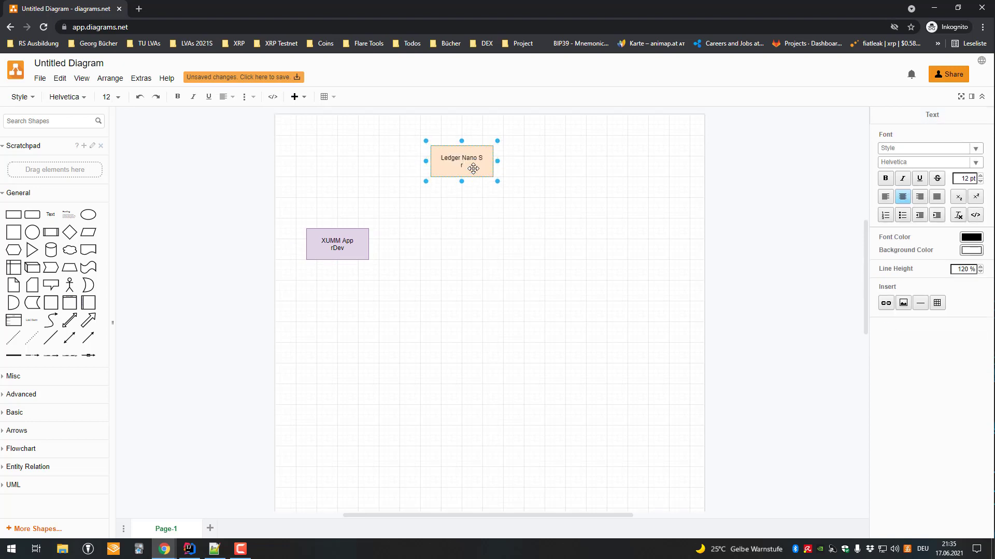
type("rtest123")
key("Escape")
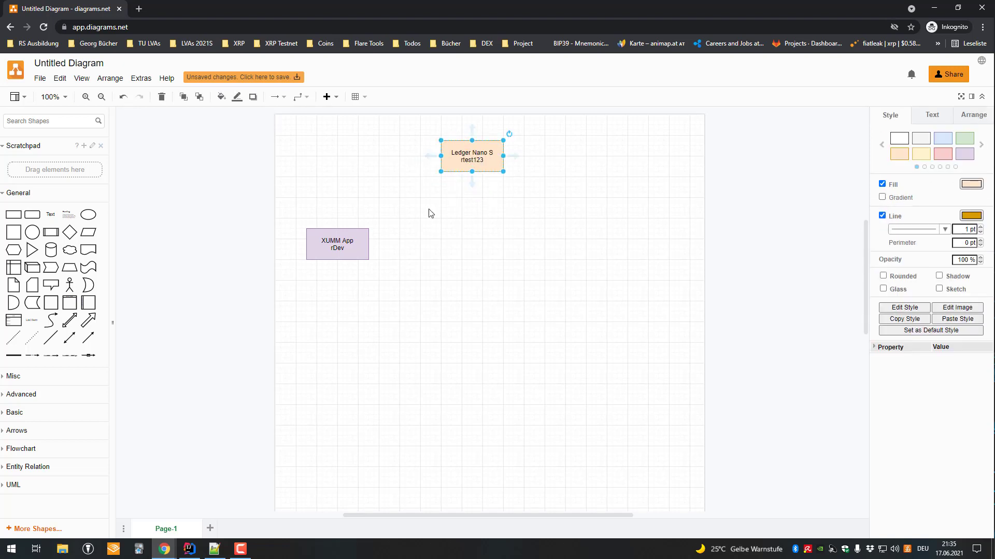
Step: Nudge XUMM App down and Ledger Nano S right, then place an empty box beside XUMM App
left_click_drag(347, 242, 347, 252)
left_click_drag(460, 164, 471, 164)
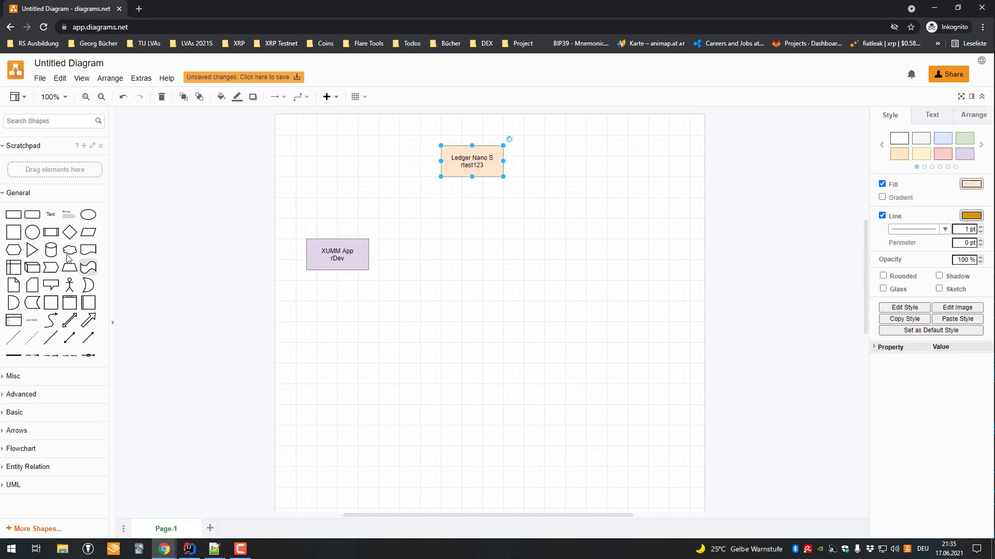
left_click(14, 215)
left_click_drag(496, 320, 435, 261)
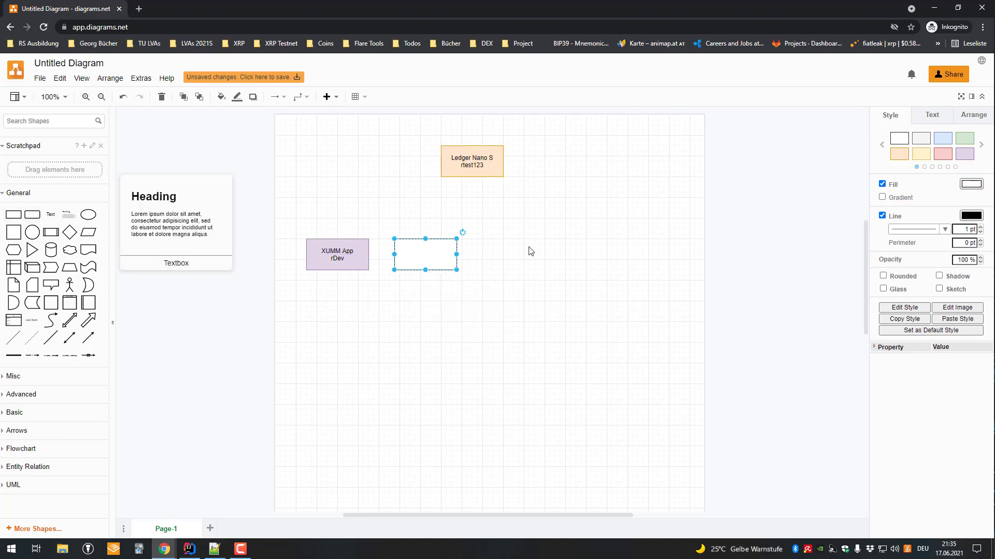
Step: Add a fourth rectangle on the right and fill both new boxes purple
left_click(13, 214)
left_click_drag(503, 313, 530, 255)
left_click(438, 255)
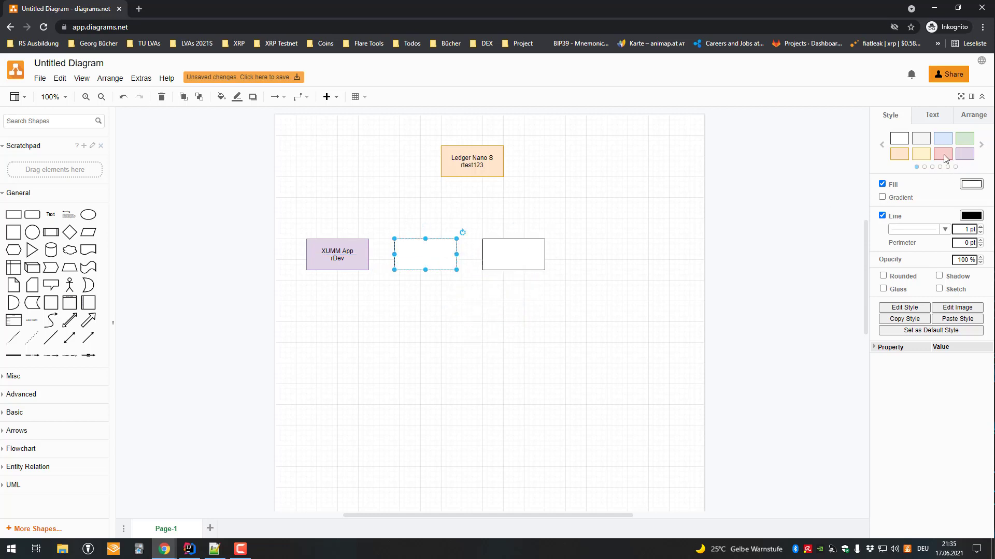
left_click(971, 157)
left_click(542, 260)
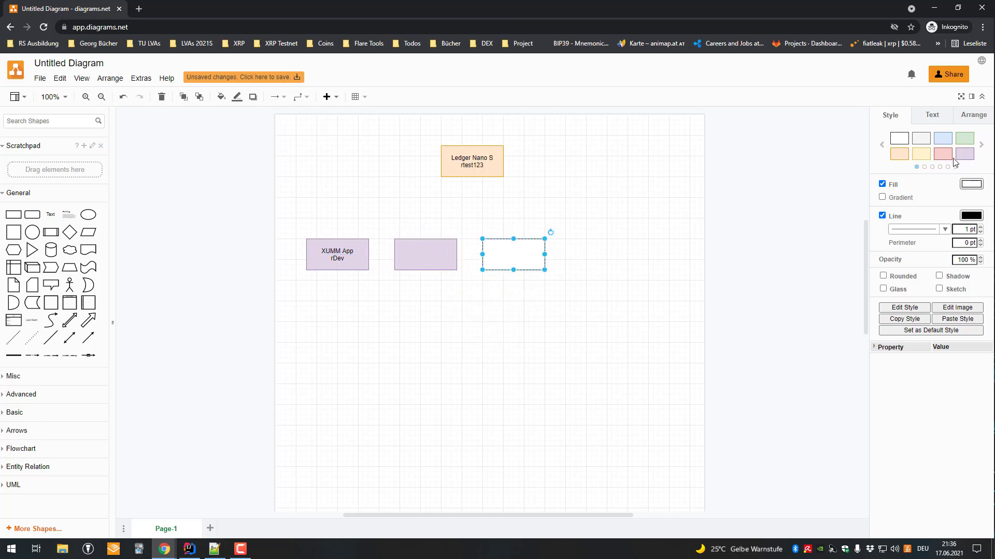
left_click(970, 157)
left_click(446, 253)
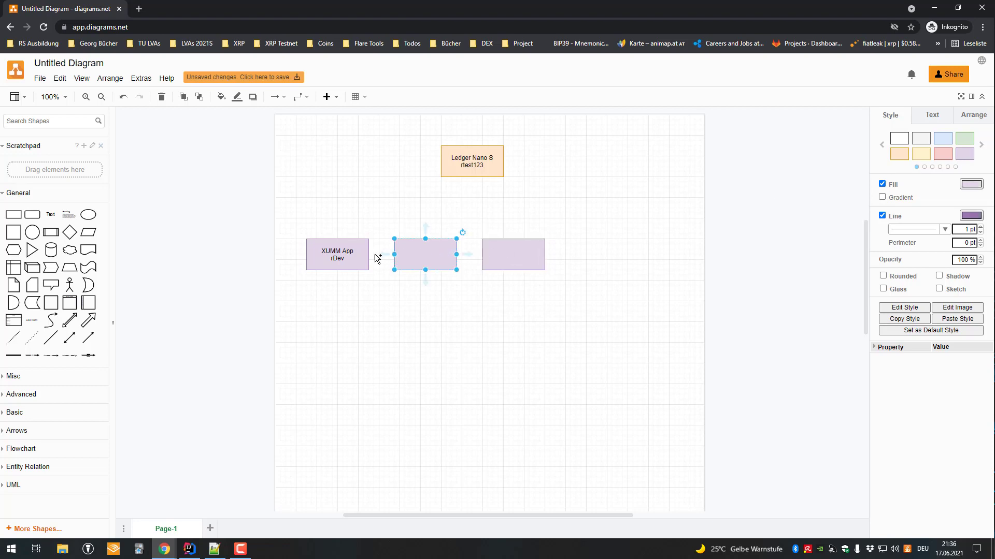
left_click(358, 262)
Step: Add a third XUMM App label line reading 'RegularKey'
double_click(358, 263)
key("End")
key("Return")
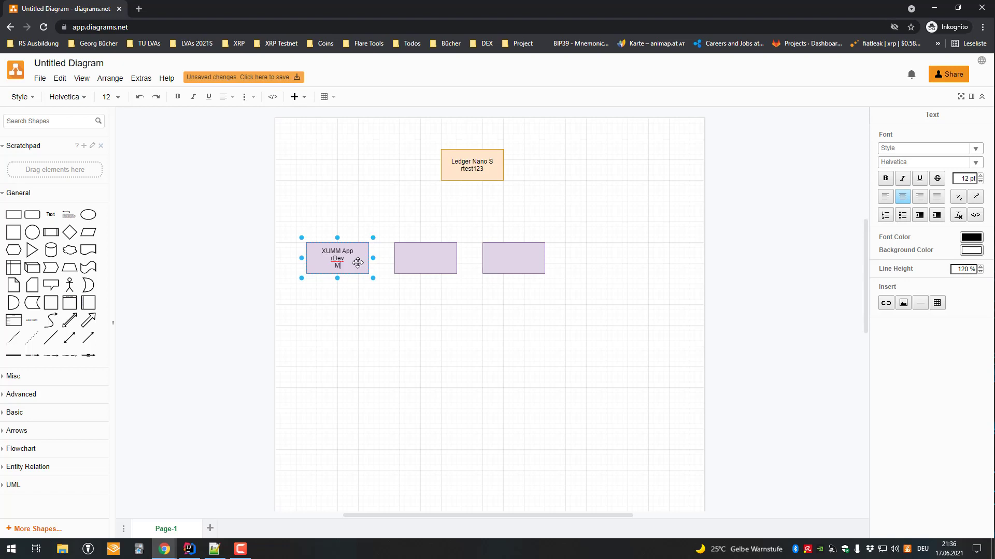
type("MasterKey")
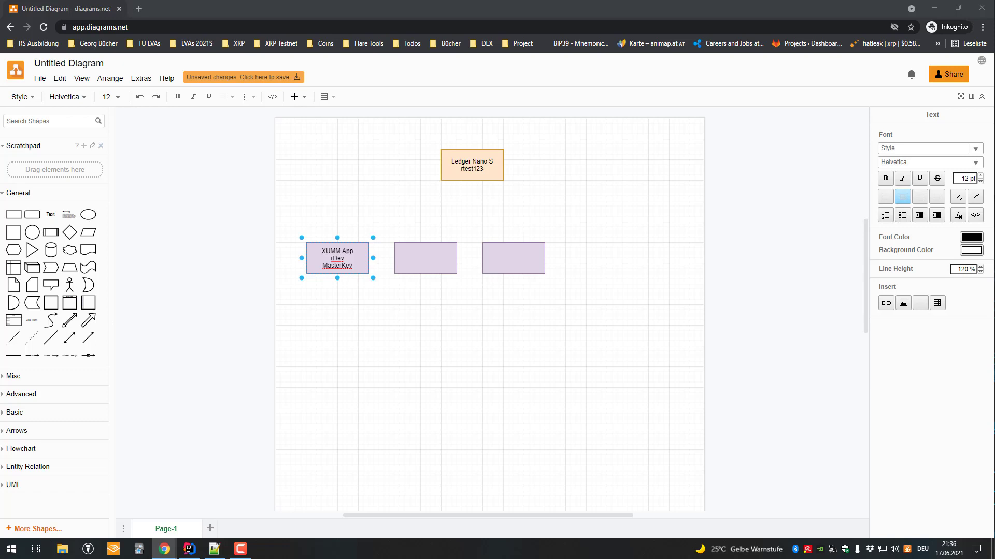
double_click(337, 266)
type("RegularKey")
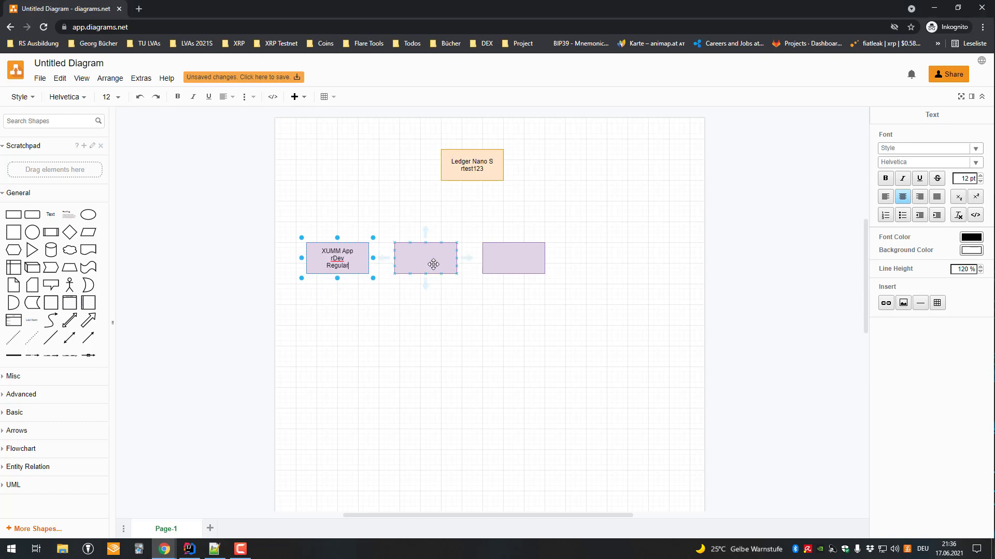
Step: Copy rtest123 from Ledger Nano S and paste it after 'RegularKey:' in XUMM App
double_click(472, 167)
double_click(472, 169)
key("ctrl+c")
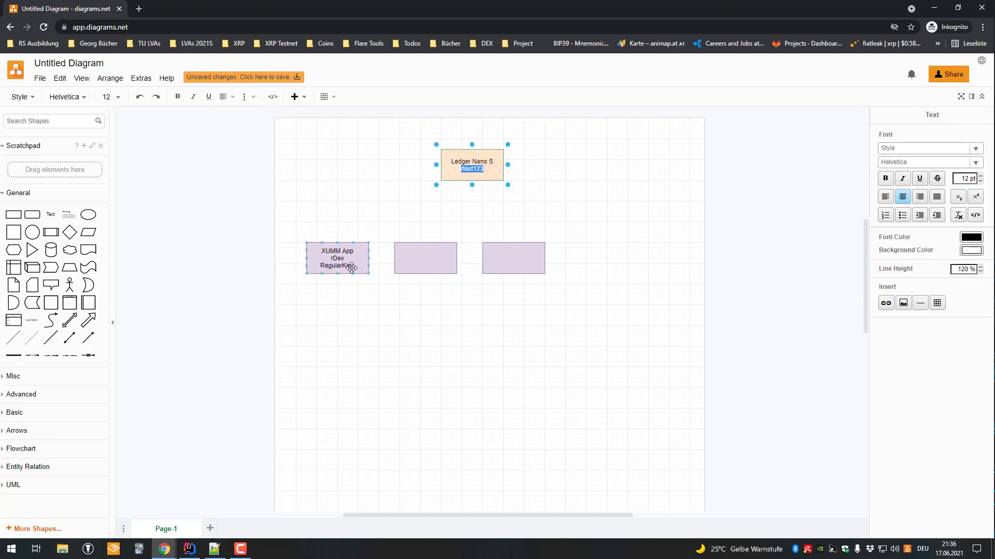
double_click(356, 264)
left_click(354, 266)
key("ctrl+v")
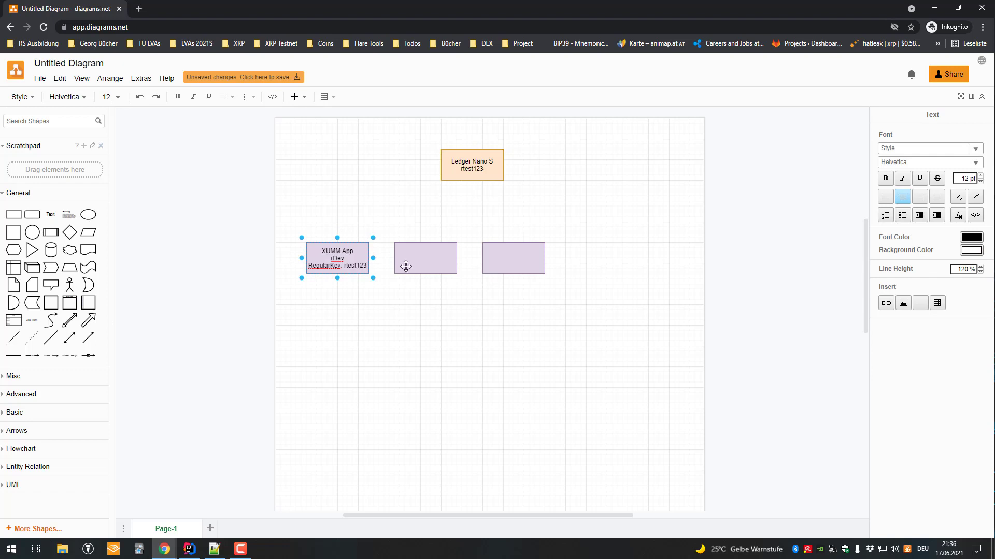
Step: Label the middle box 'Regular: rtest123' and the right box 'Regular test: rtest123'
left_click(440, 252)
type("Regular: rtest123")
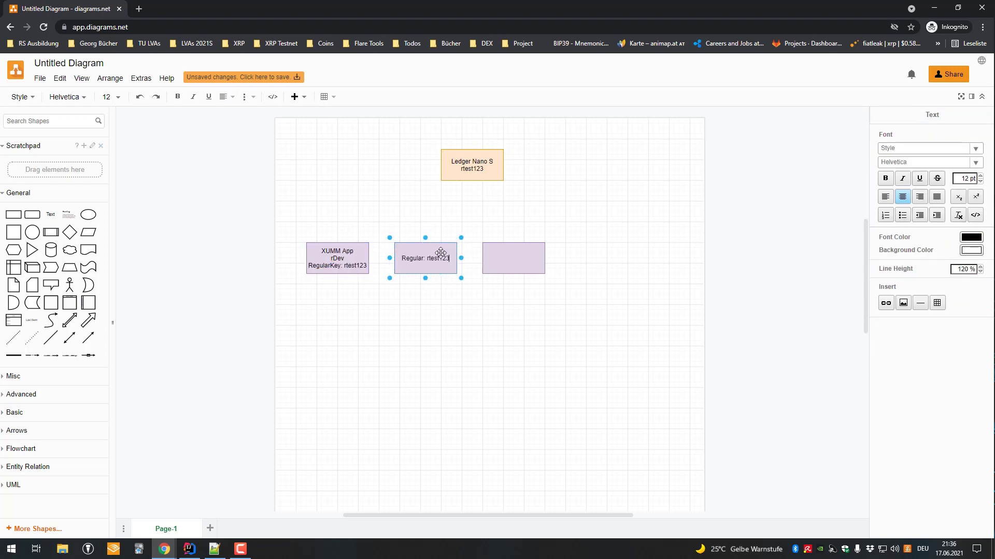
key("ctrl+v")
double_click(538, 258)
type("Regular test:")
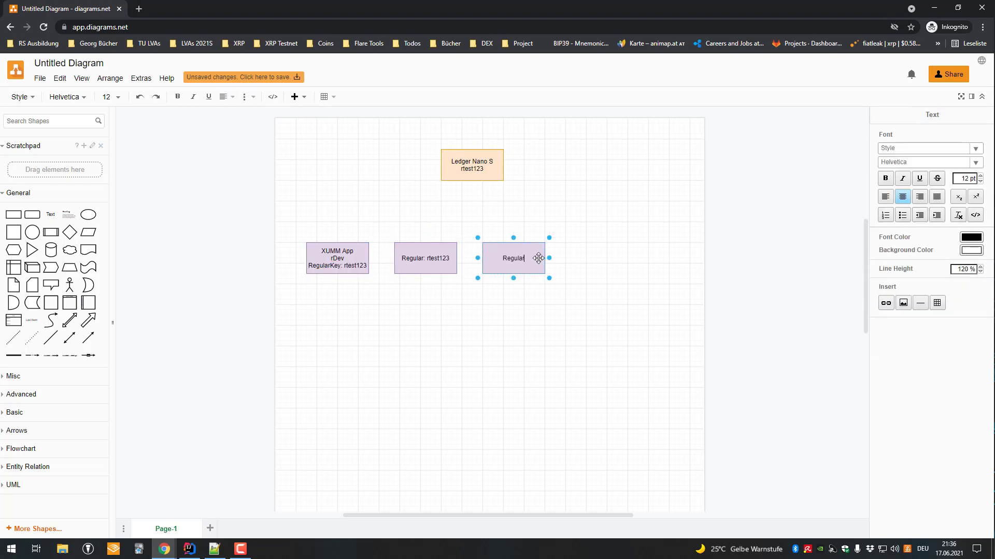
key("ctrl+v")
key("Escape")
left_click(520, 258)
left_click(566, 262)
left_click(516, 257)
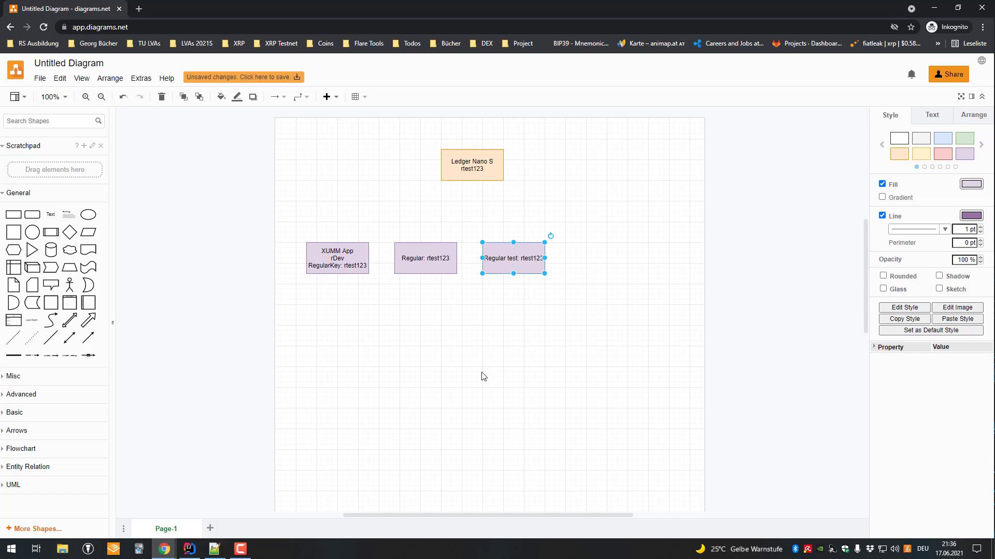
left_click(345, 253)
left_click(468, 170)
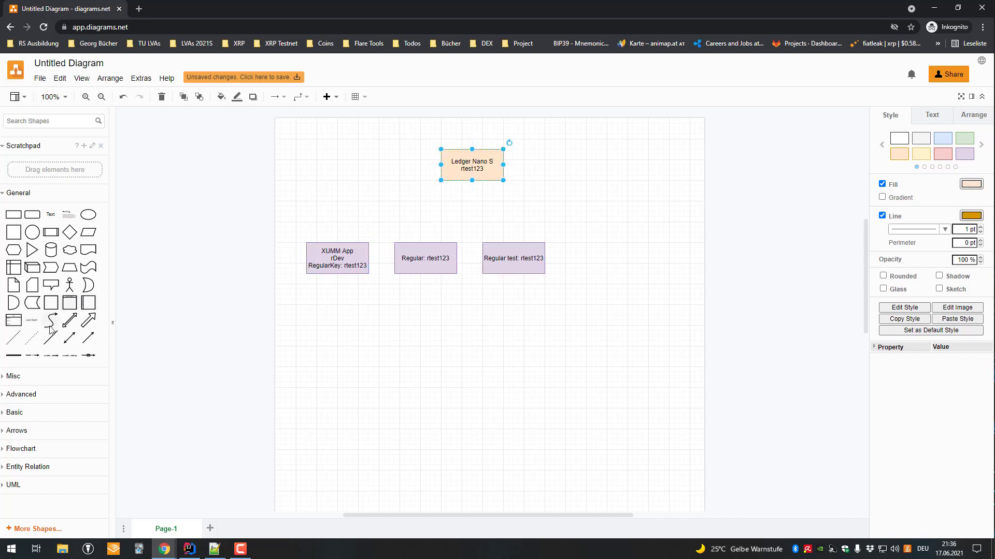
Step: Draw an arrow from XUMM App up to Ledger Nano S
left_click(88, 338)
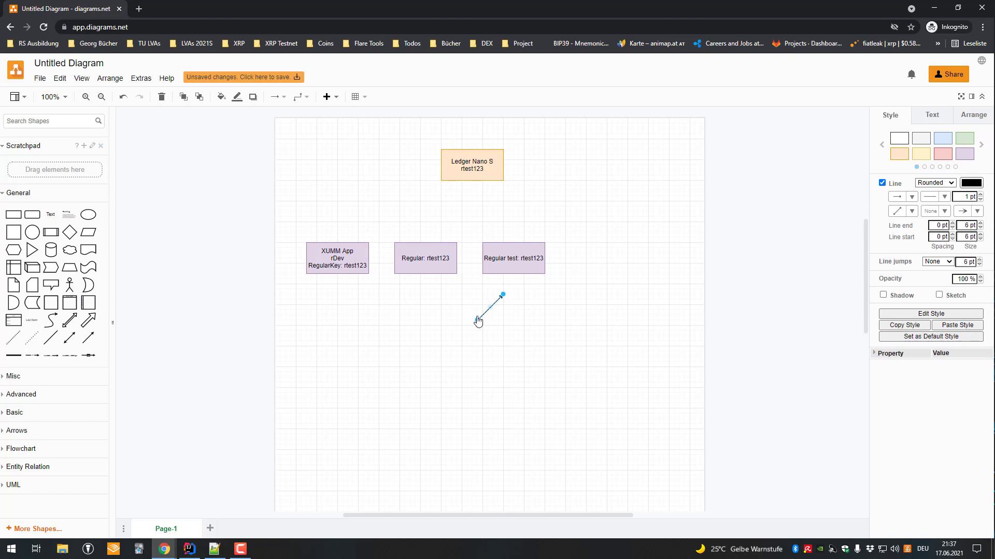
left_click_drag(478, 321, 337, 242)
left_click_drag(505, 297, 461, 182)
left_click(469, 158)
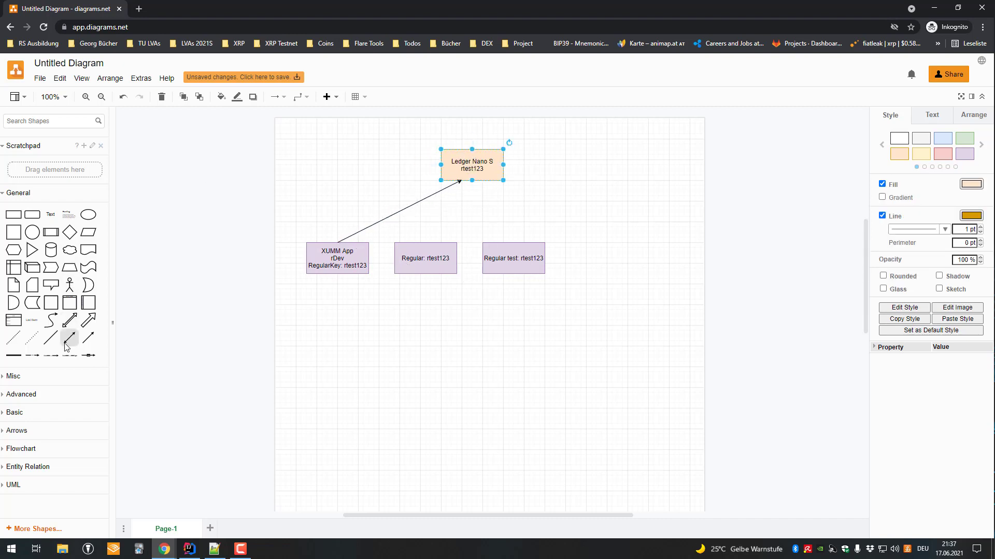
Step: Draw a second arrow from the Regular box up to Ledger Nano S
left_click(88, 337)
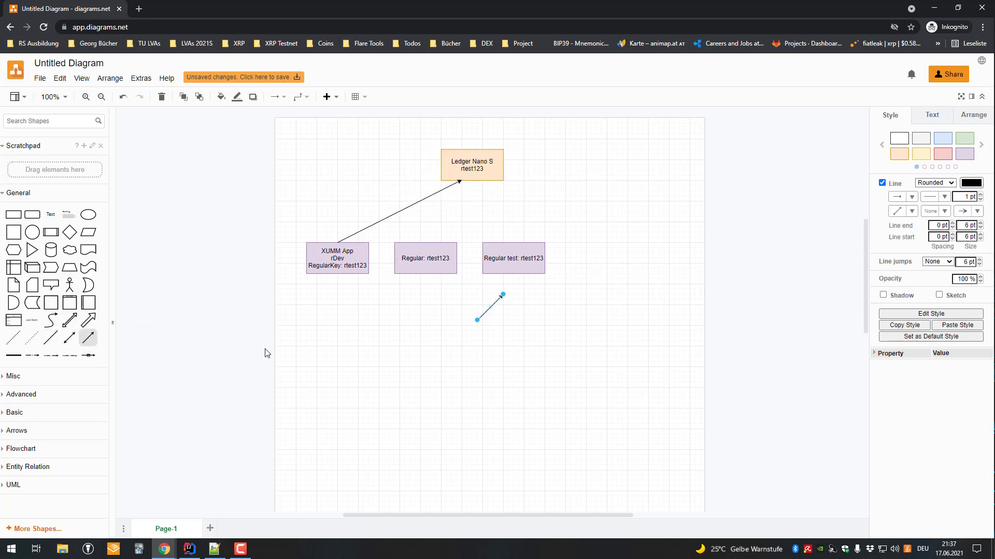
left_click_drag(477, 320, 425, 243)
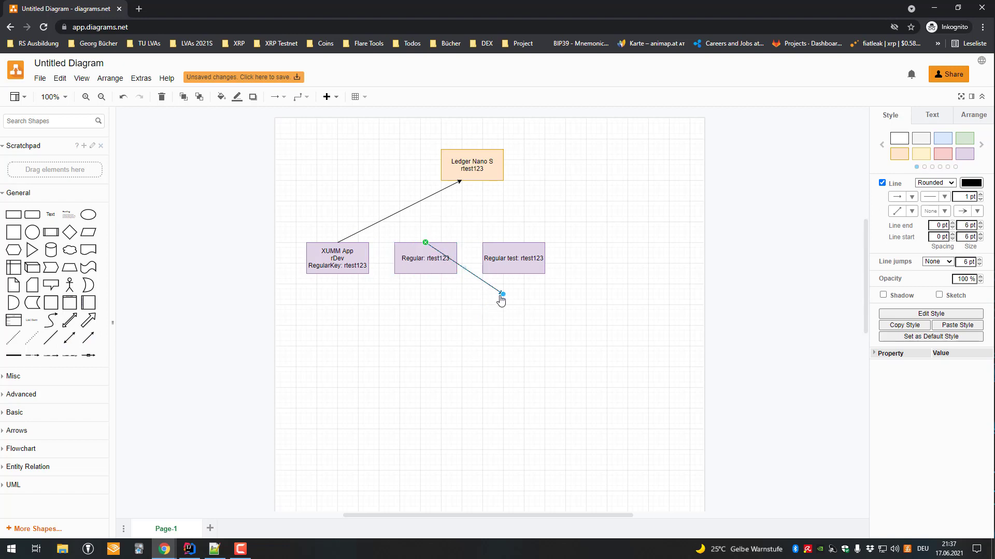
left_click_drag(500, 300, 471, 180)
left_click(431, 253)
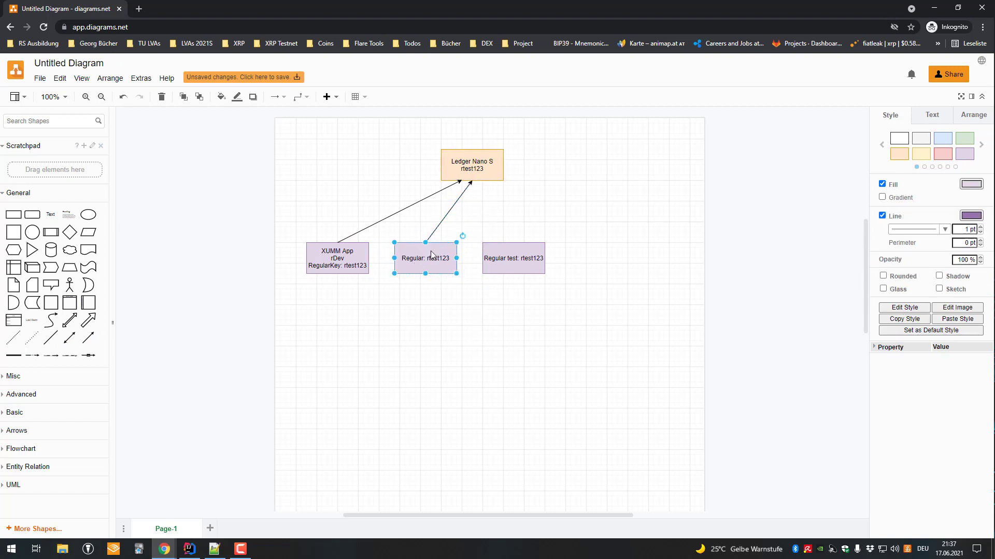
double_click(435, 259)
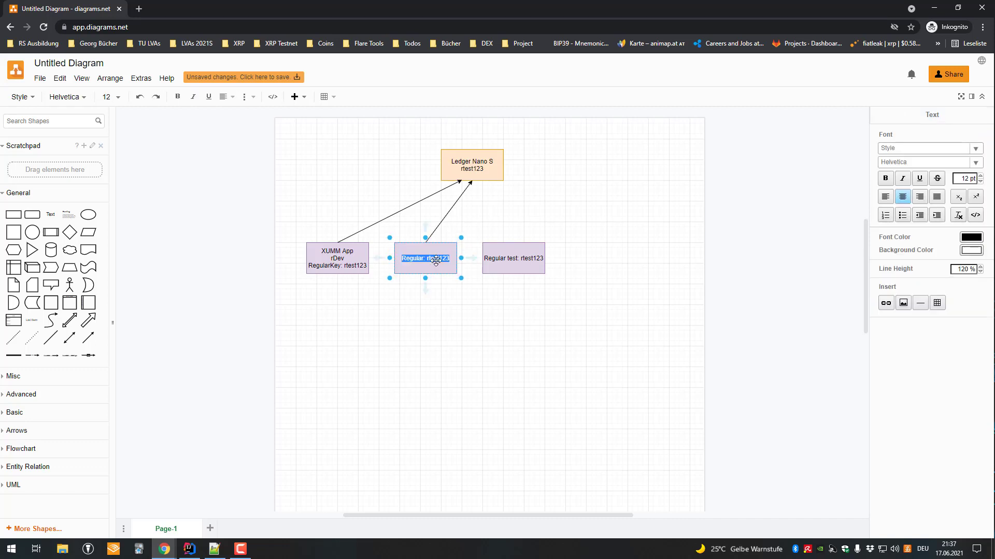
left_click(473, 225)
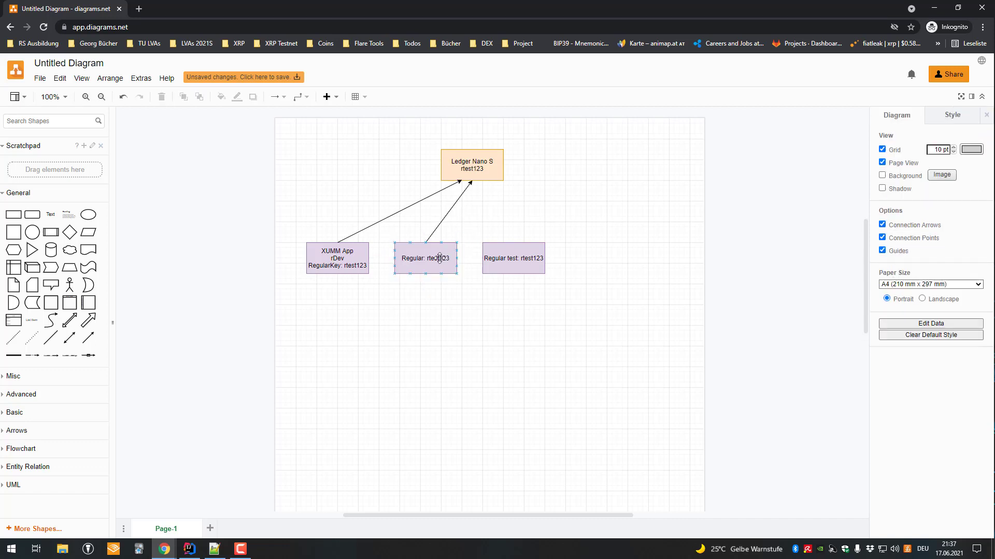
left_click(440, 258)
left_click(469, 171)
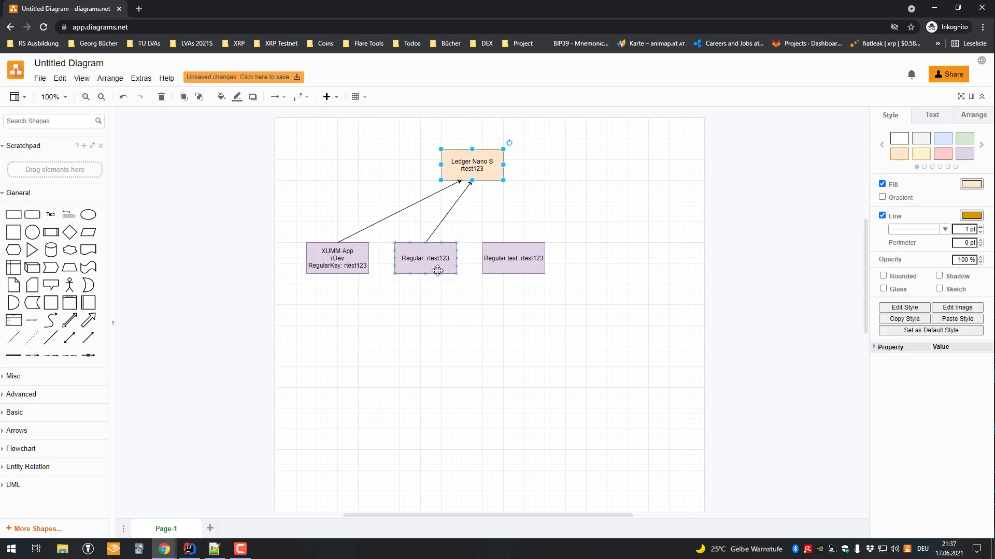
Step: Draw a third arrow from the Regular test box up to Ledger Nano S
left_click(71, 327)
left_click_drag(473, 322, 513, 242)
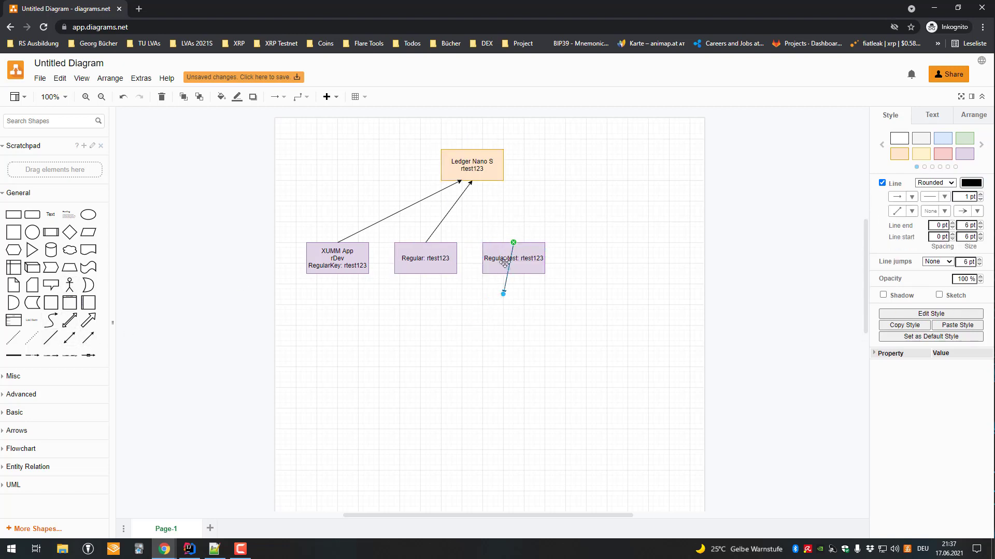
left_click_drag(503, 294, 487, 182)
left_click(541, 186)
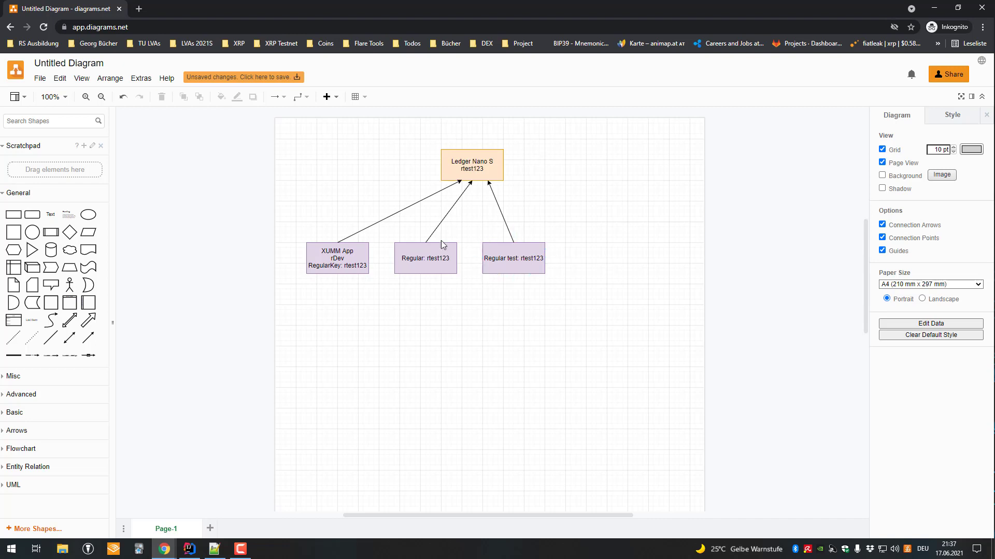
Step: Shift the XUMM App box about 10 px to the left
left_click(343, 268)
left_click_drag(343, 267, 338, 267)
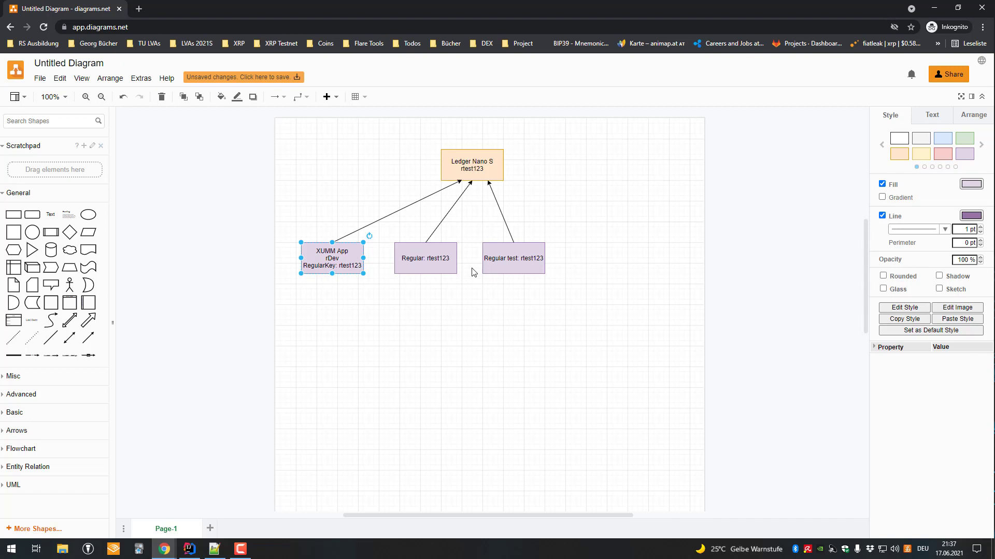
left_click(461, 164)
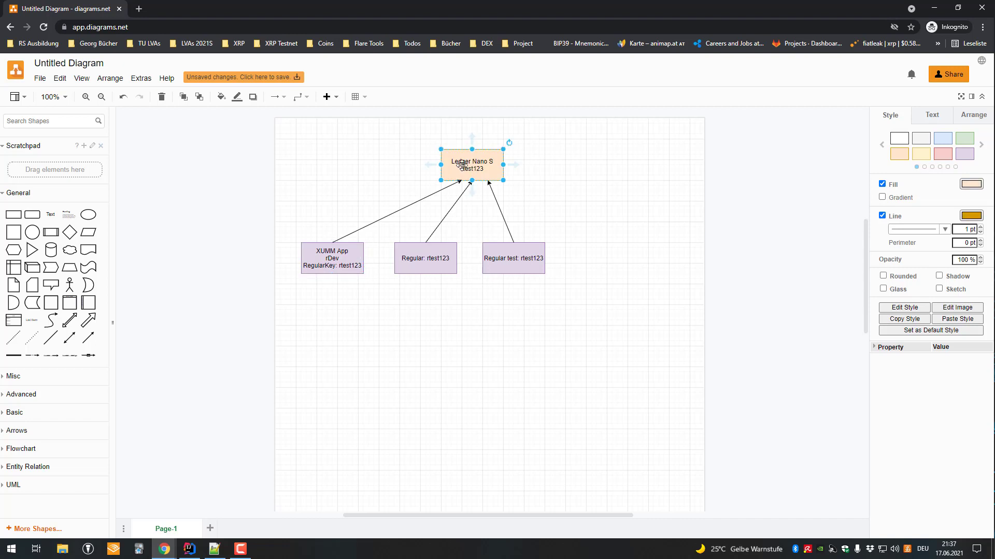
Step: Add a third Ledger Nano S line reading 'Vault( lots lots of XRP)'
double_click(497, 175)
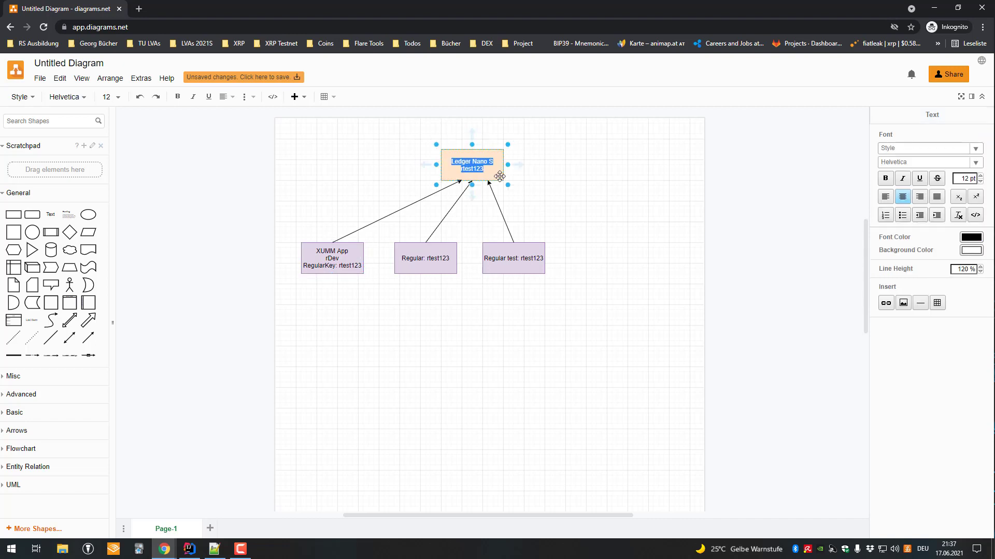
left_click(499, 176)
key("Return")
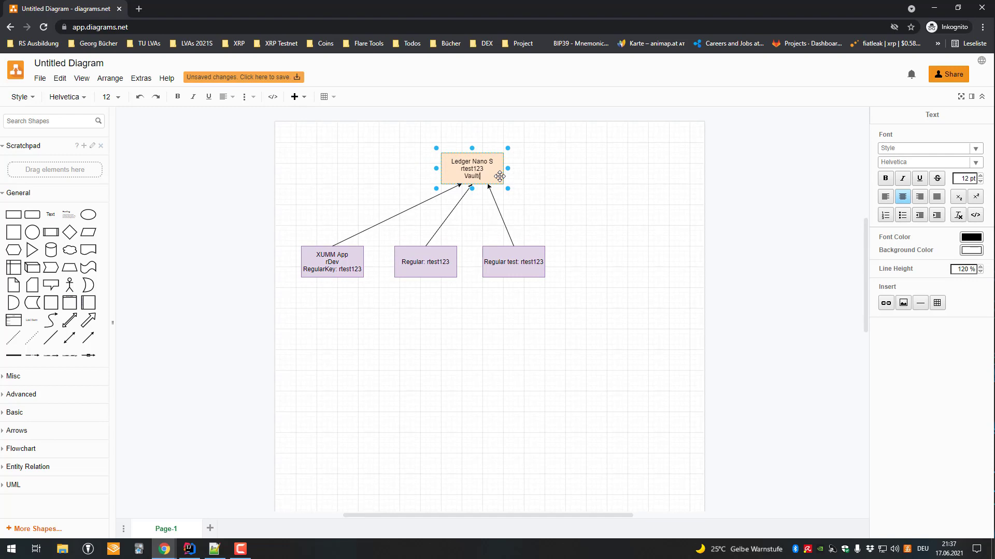
type("lots lots of XRP")
Step: Append a '1000 XRP' line to the XUMM App label and nudge the box slightly left
double_click(344, 273)
left_click(344, 274)
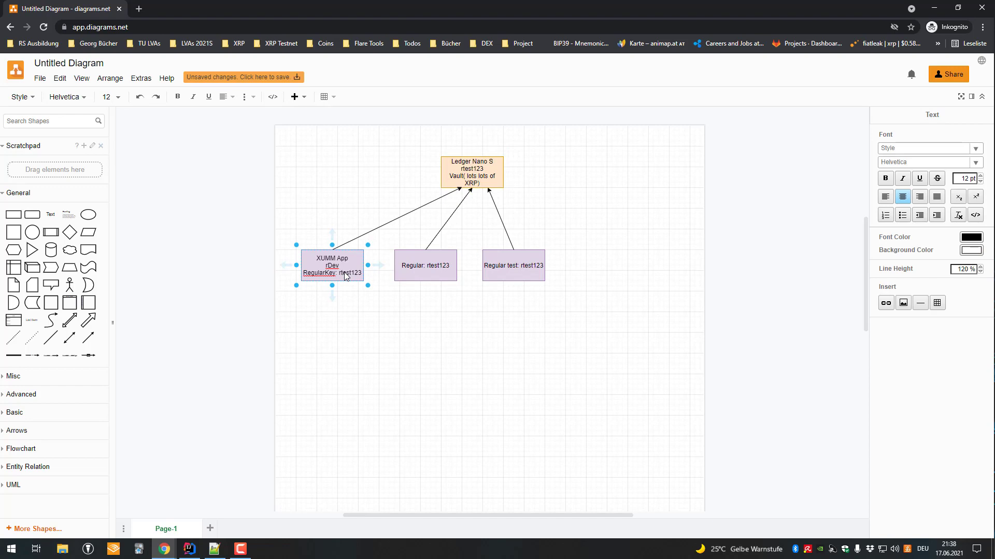
key("Return")
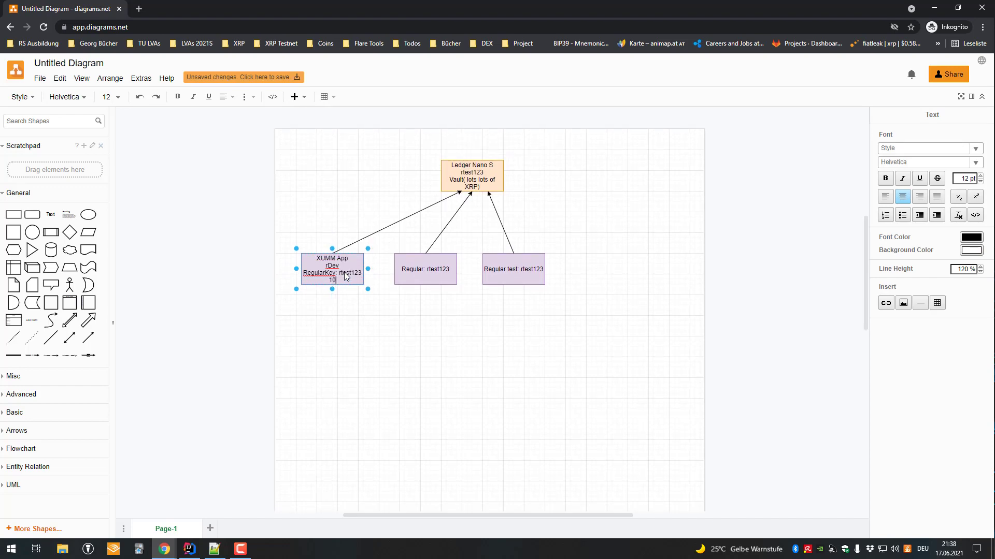
type("1000 XRP")
left_click(369, 308)
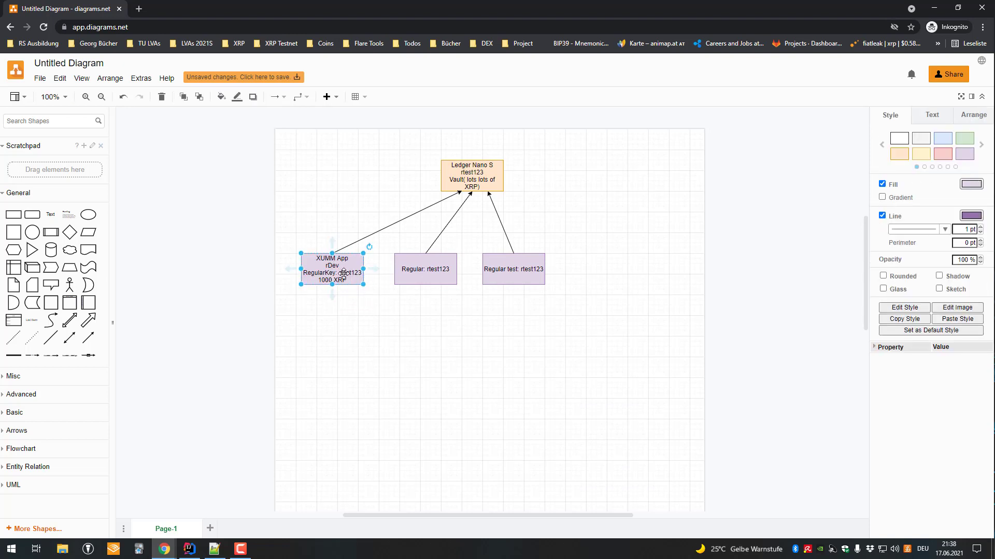
left_click_drag(344, 273, 340, 281)
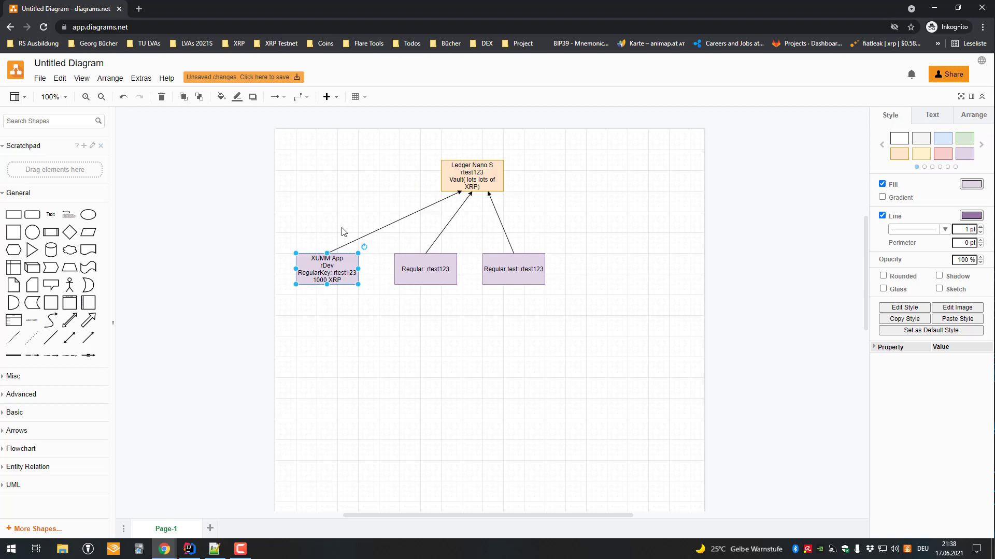
Step: Realign the XUMM App box level with the Regular and Regular test boxes
left_click(482, 185)
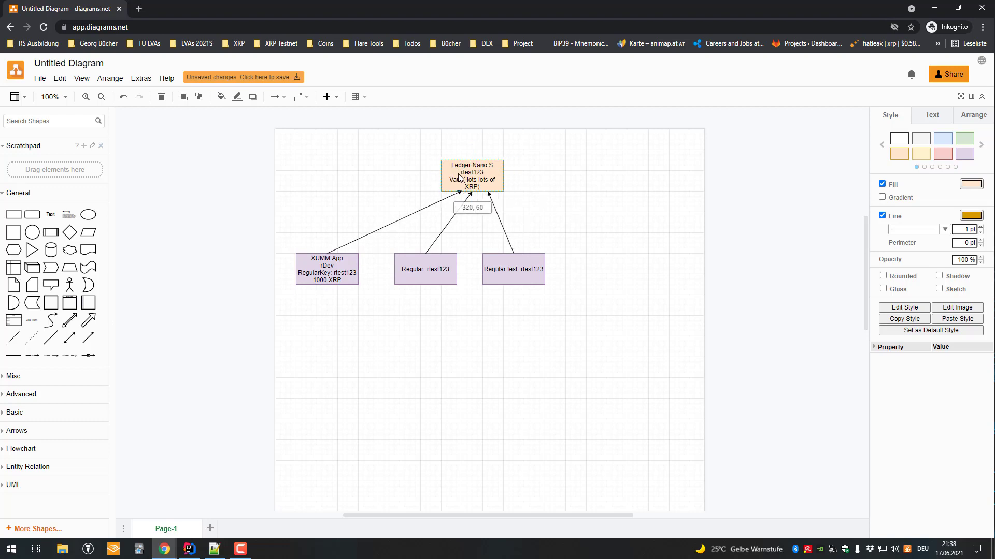
left_click_drag(282, 229, 603, 311)
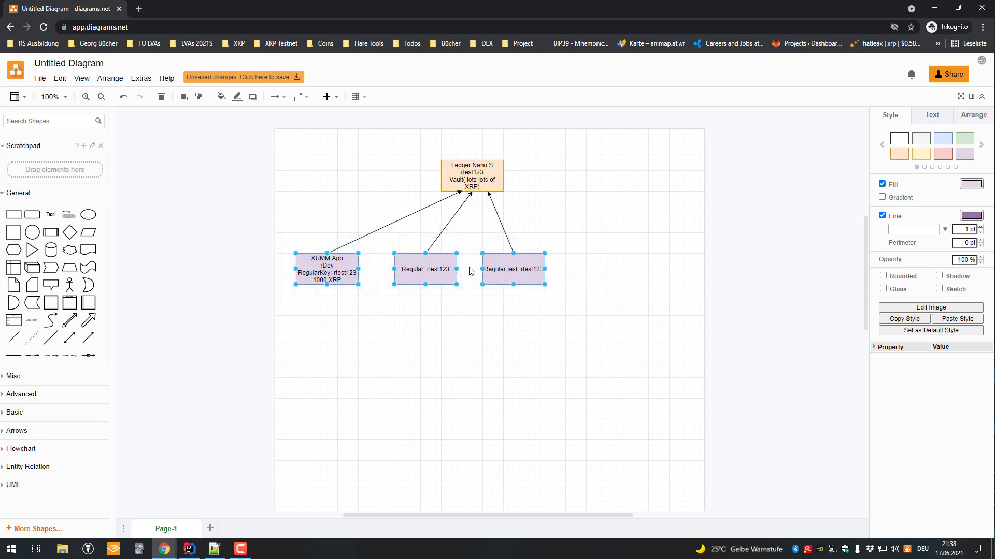
left_click_drag(247, 207, 485, 272)
left_click(311, 267)
mouse_move(295, 266)
left_mouse_down()
mouse_move(317, 265)
mouse_move(284, 260)
mouse_move(296, 260)
left_mouse_up()
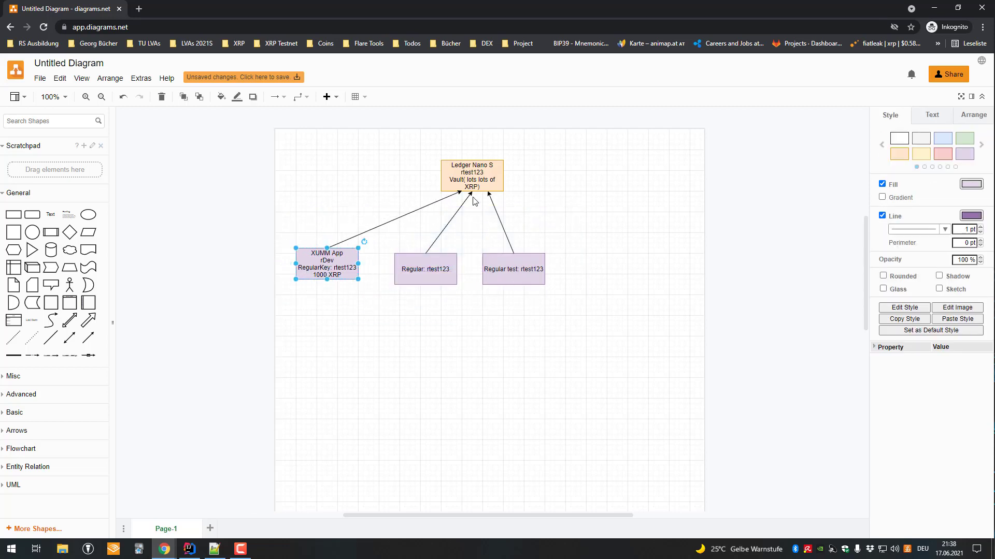
left_click(475, 181)
left_click(396, 291)
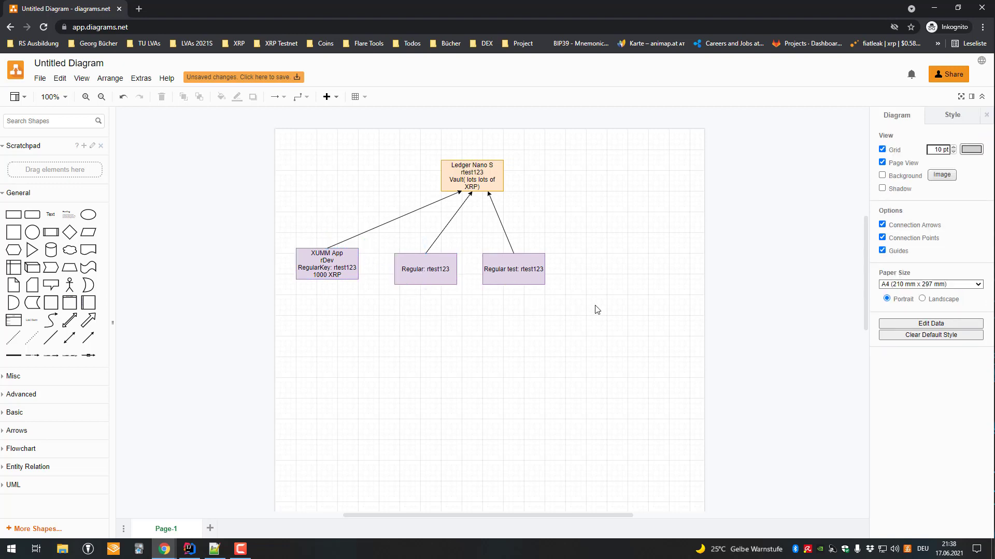
left_click_drag(332, 264, 339, 273)
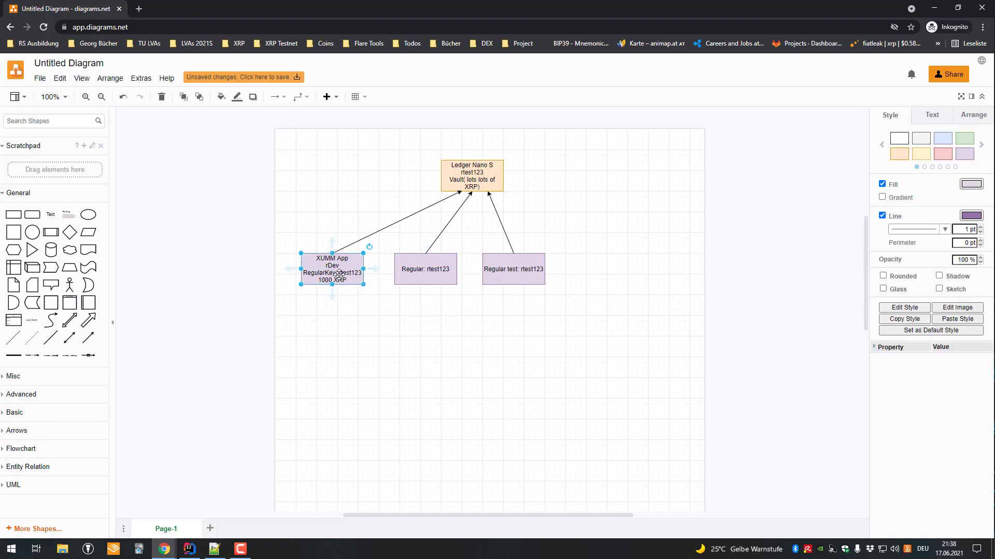